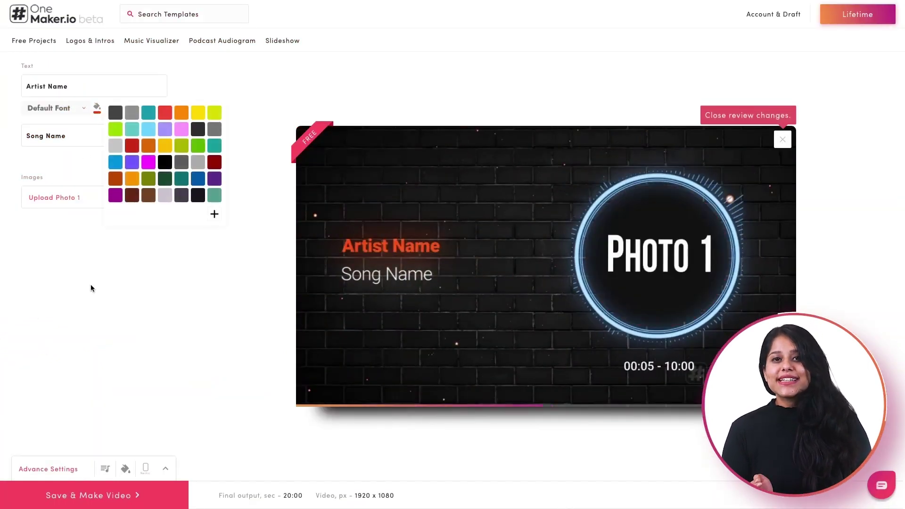
click(91, 287)
click(52, 108)
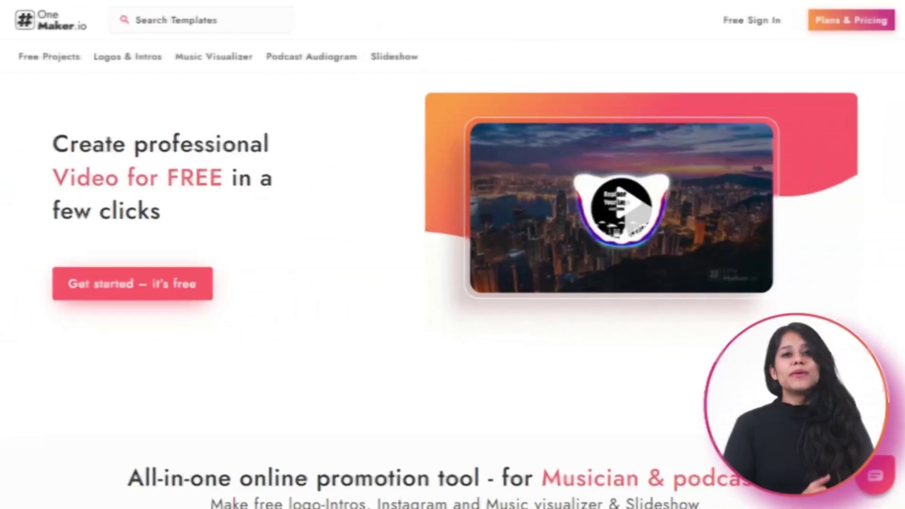
Scroll down the homepage to the Music Visualizer templates to reach Fire Music Visualizer.
scroll(453, 254, down, 5)
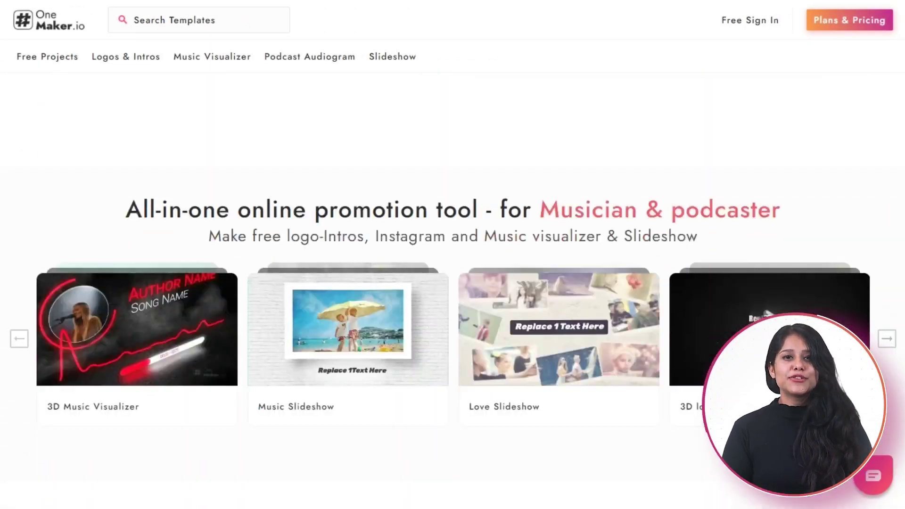
scroll(453, 254, down, 8)
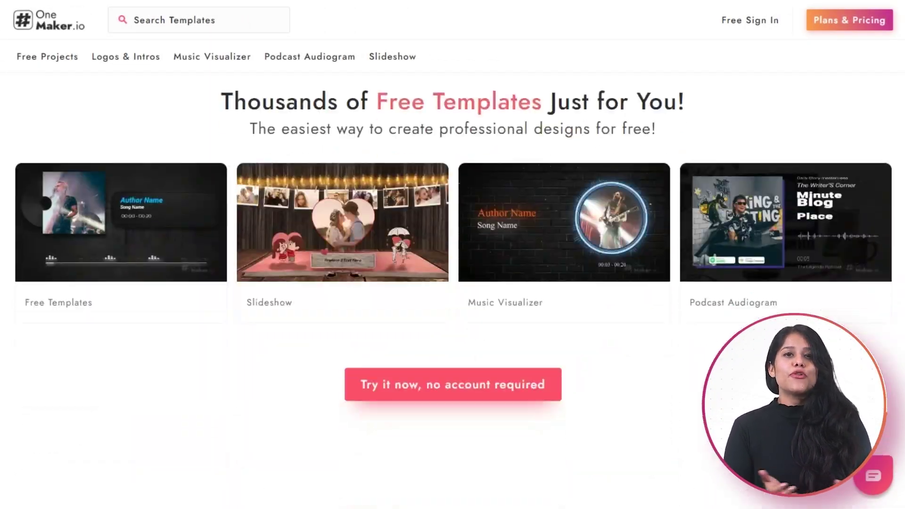
scroll(452, 255, down, 6)
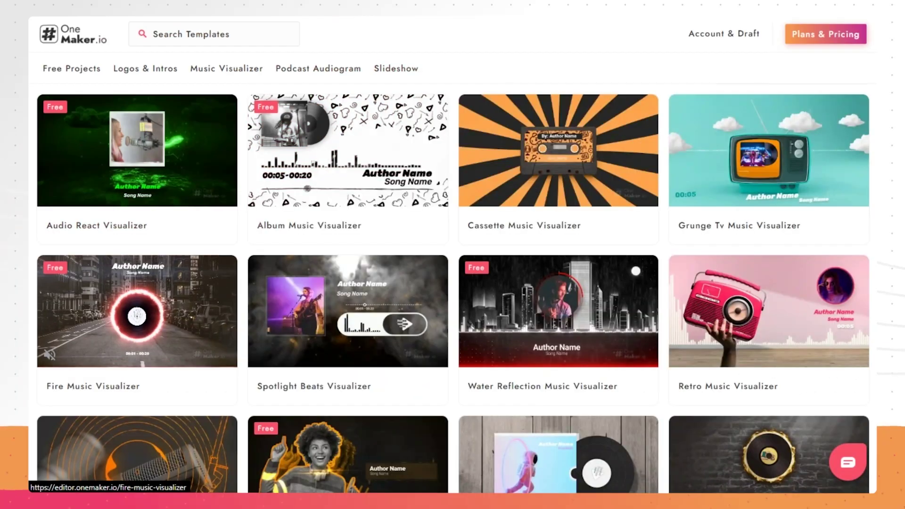
scroll(453, 288, down, 3)
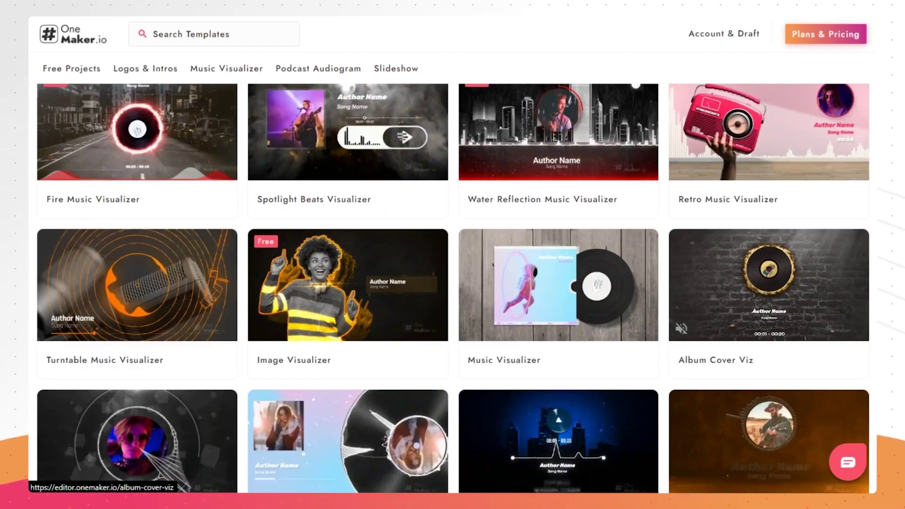
scroll(452, 288, down, 2)
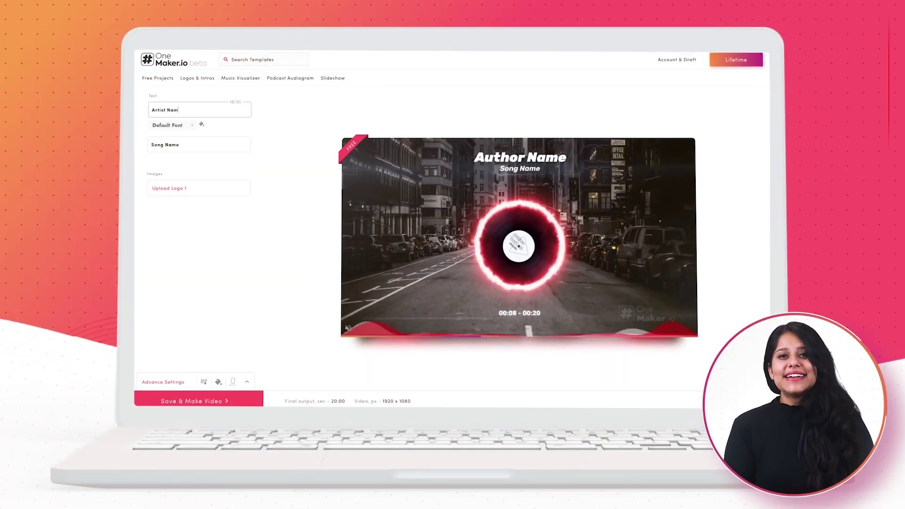
Look through the title fonts and, under Advance Settings, the vinyl outline colours without changing them.
click(192, 124)
click(201, 124)
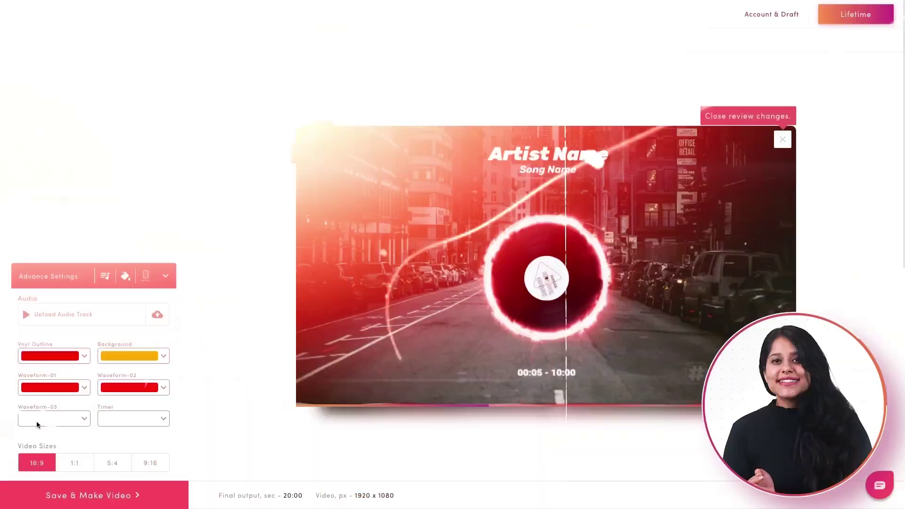
click(84, 358)
click(71, 198)
Upload and crop Logo 1.png as the vinyl's centre logo, then load Music.mp3 from DATA.
click(424, 186)
double_click(424, 186)
click(428, 414)
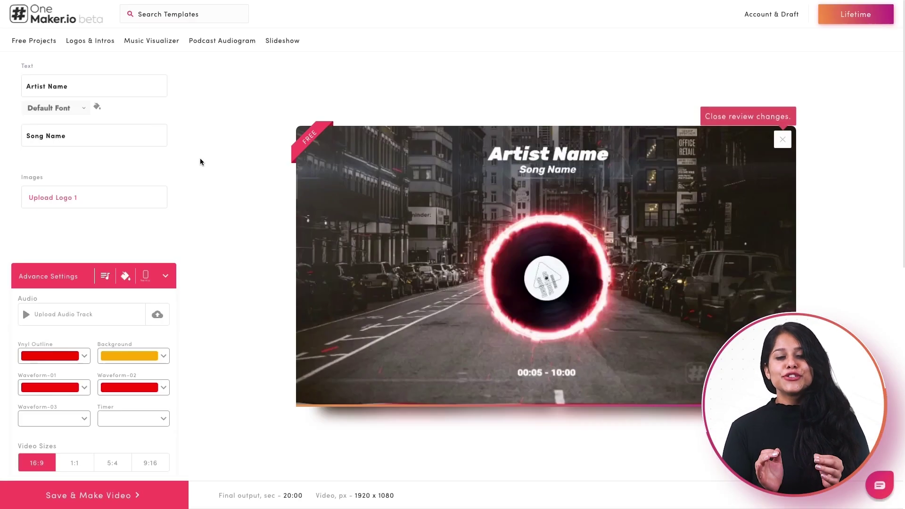
click(158, 315)
click(408, 197)
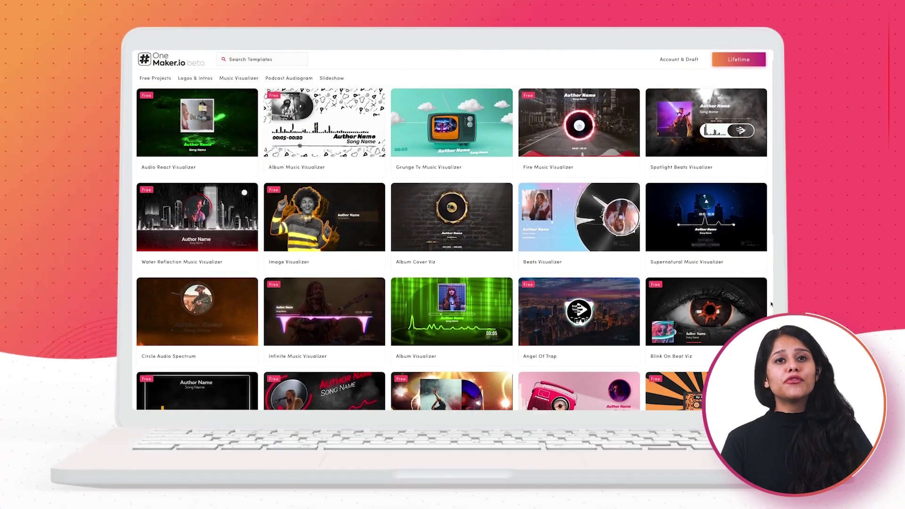
Scroll through the Music Visualizer template grid to reach the moon-themed design.
scroll(771, 304, down, 3)
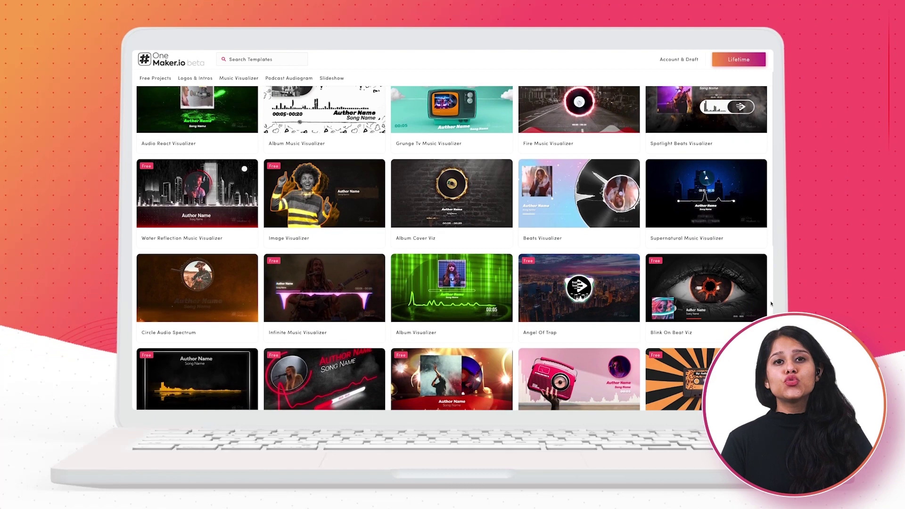
scroll(771, 304, down, 10)
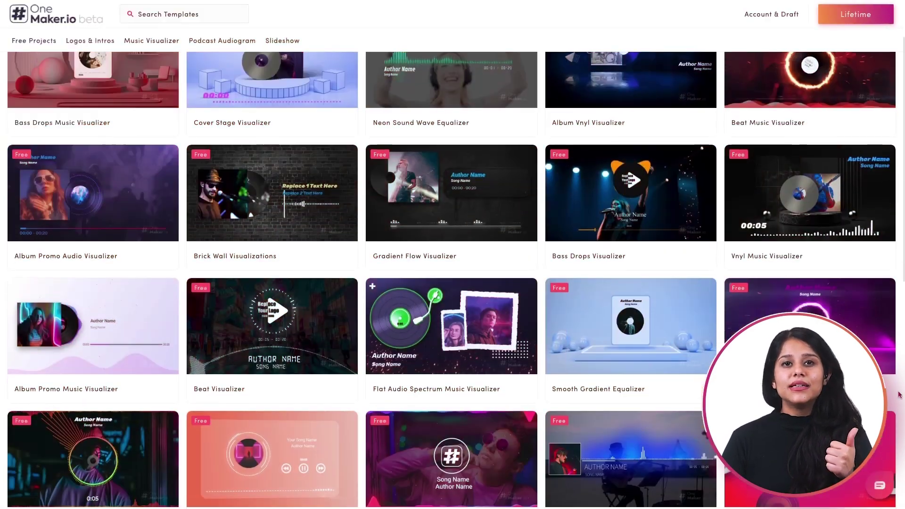
scroll(769, 331, down, 3)
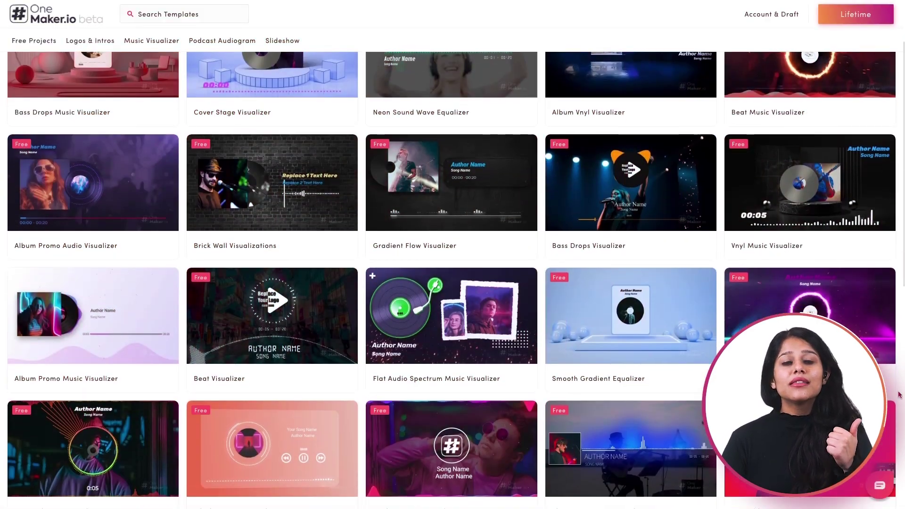
scroll(899, 394, down, 3)
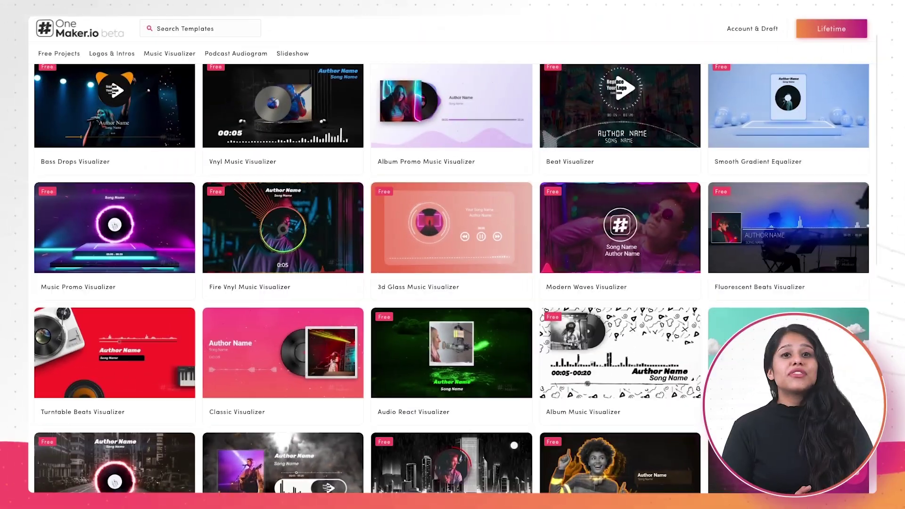
scroll(452, 274, down, 3)
scroll(870, 233, down, 10)
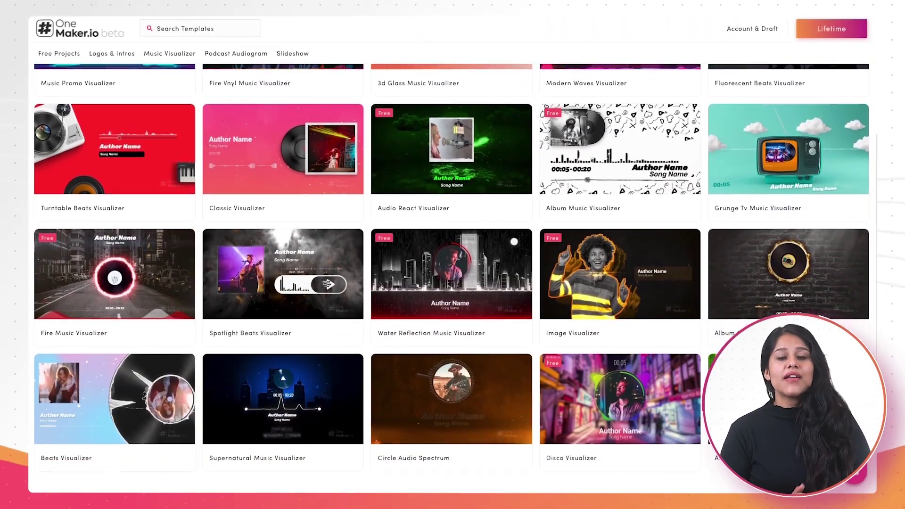
scroll(871, 233, down, 5)
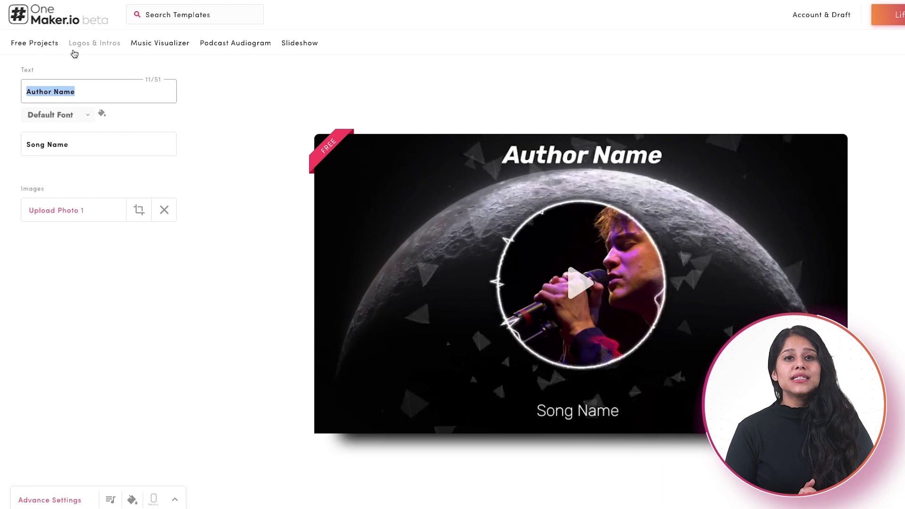
Keep the default font for the Artist Name title and load Music.mp3 from DATA as audio.
click(61, 115)
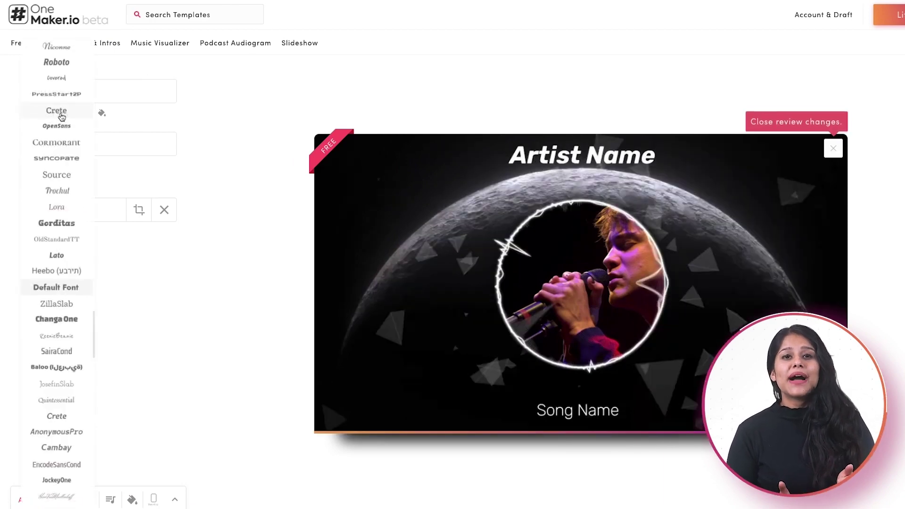
click(102, 113)
click(175, 499)
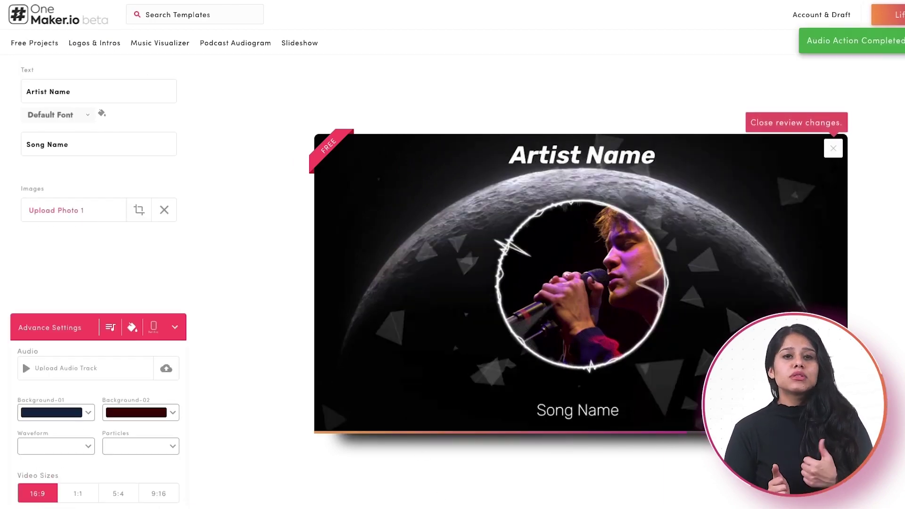
click(166, 368)
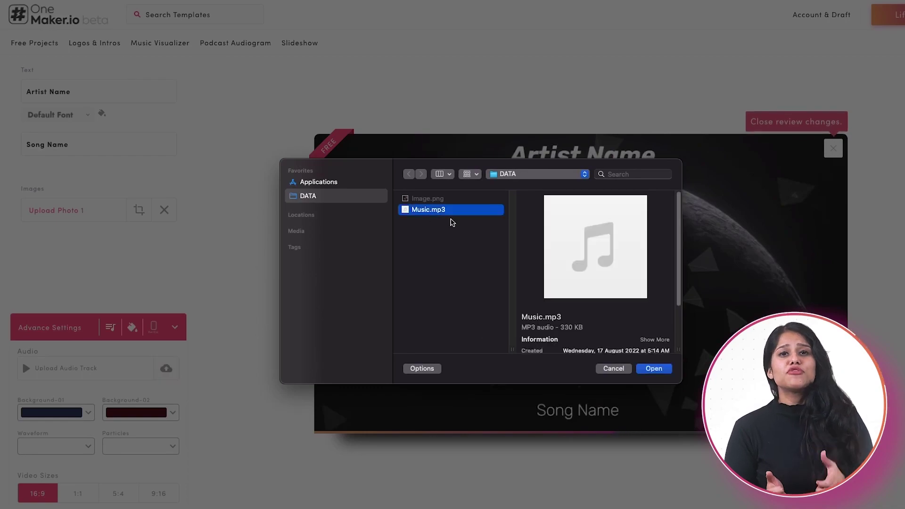
click(654, 368)
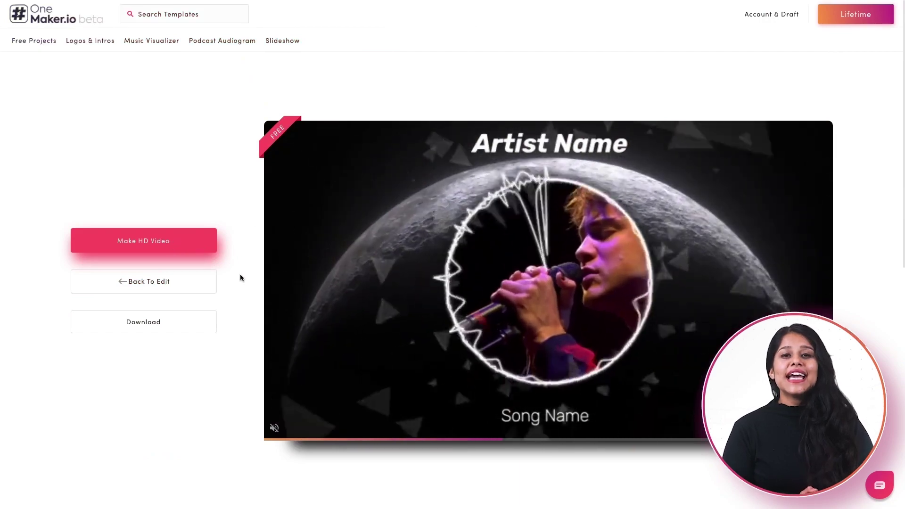
Start rendering the visualizer with Make HD Video.
click(168, 245)
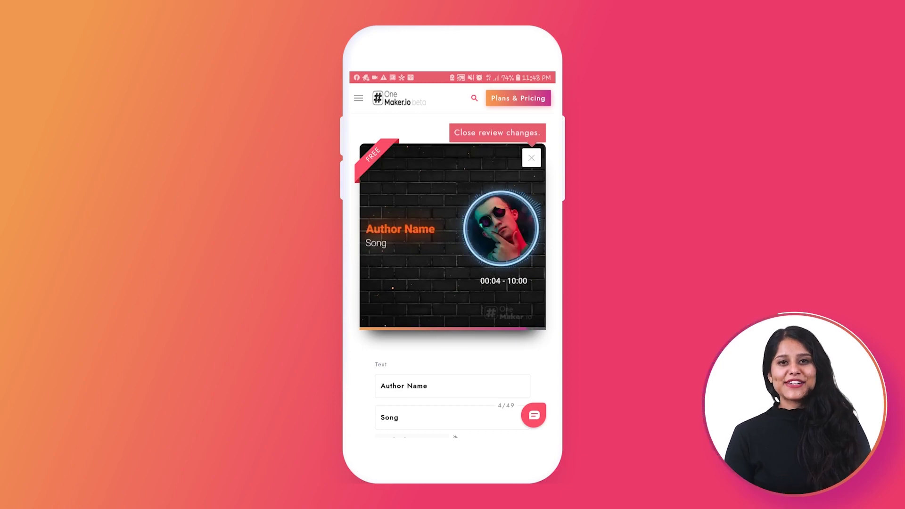
scroll(453, 283, down, 1)
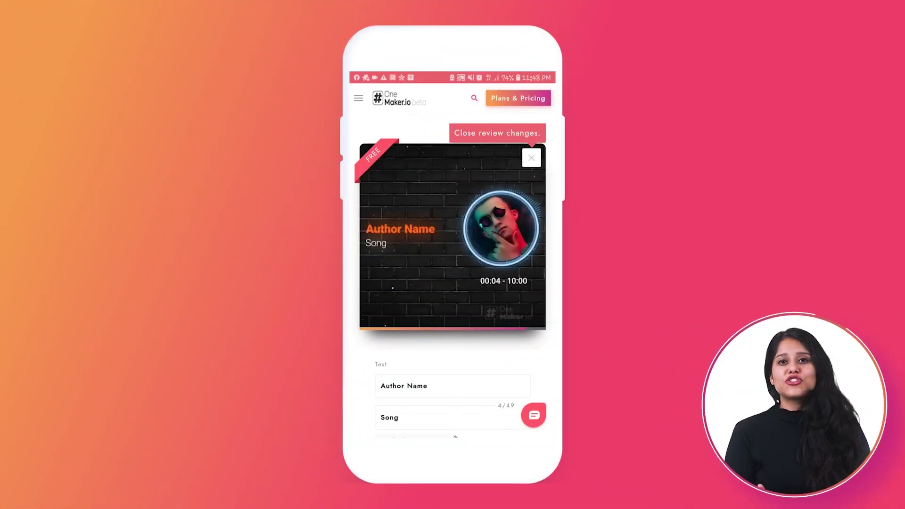
scroll(452, 264, down, 3)
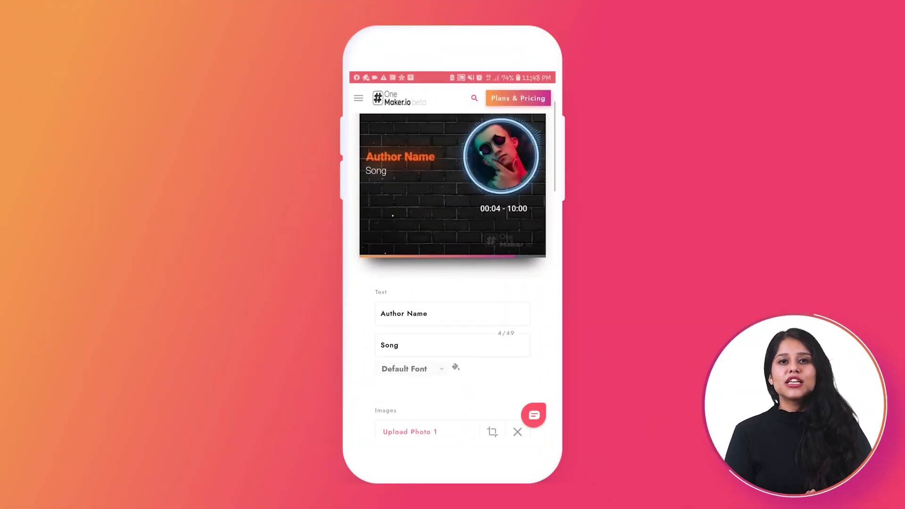
scroll(452, 264, down, 2)
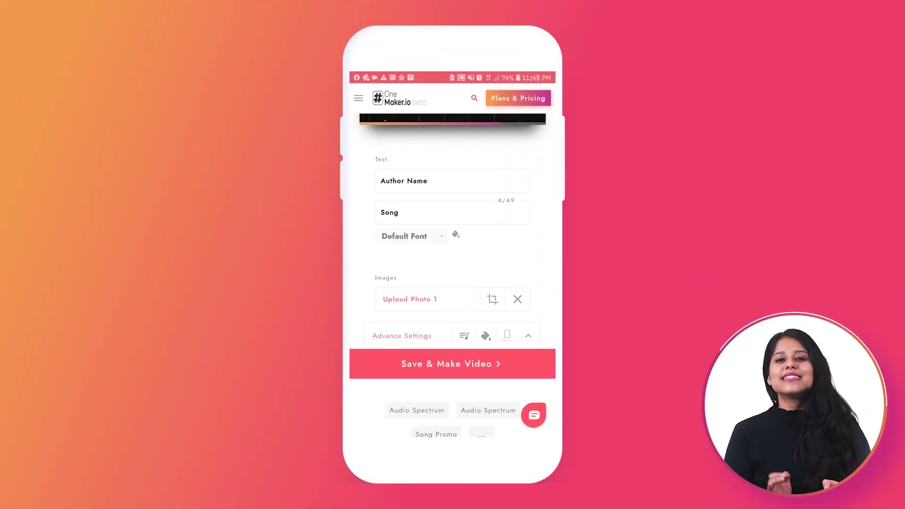